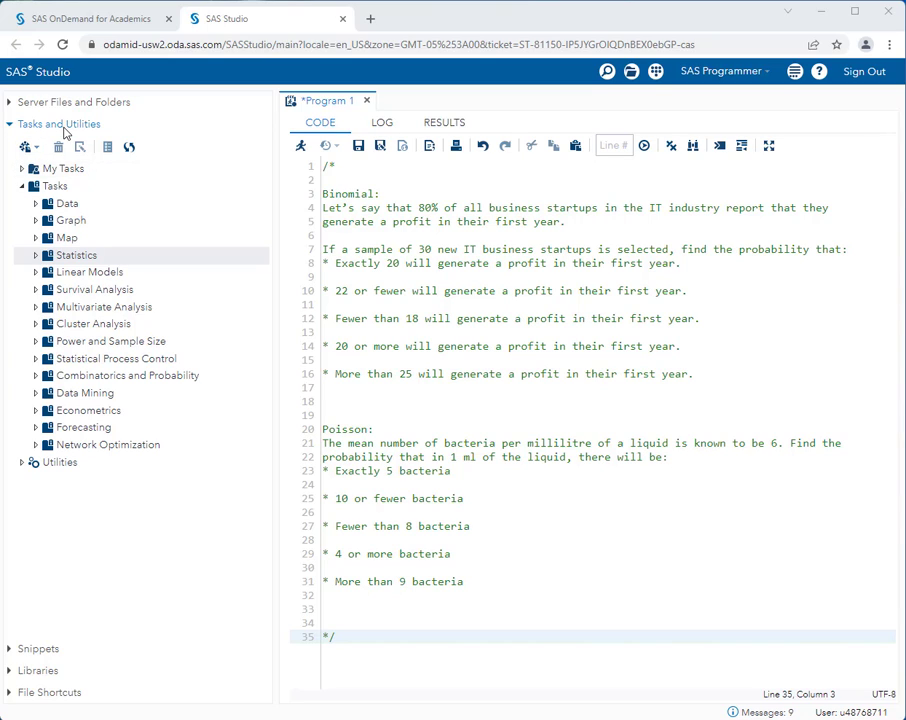
- Open Binomial_Probability.sas from my_shared_file_links > msale1 > sasprogs in Server Files and Folders
click(12, 104)
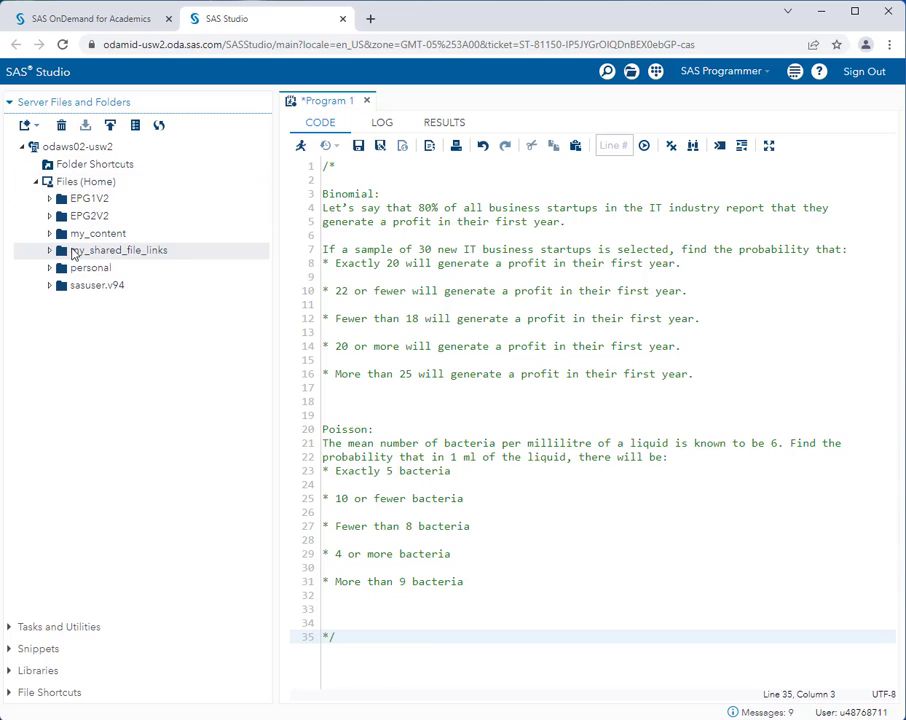
click(50, 251)
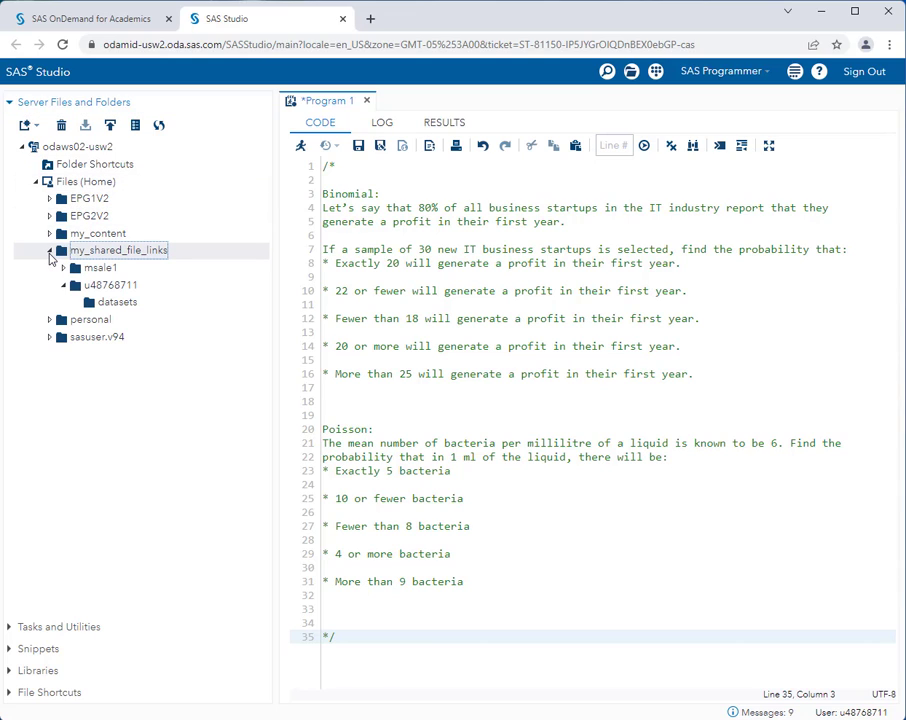
click(63, 268)
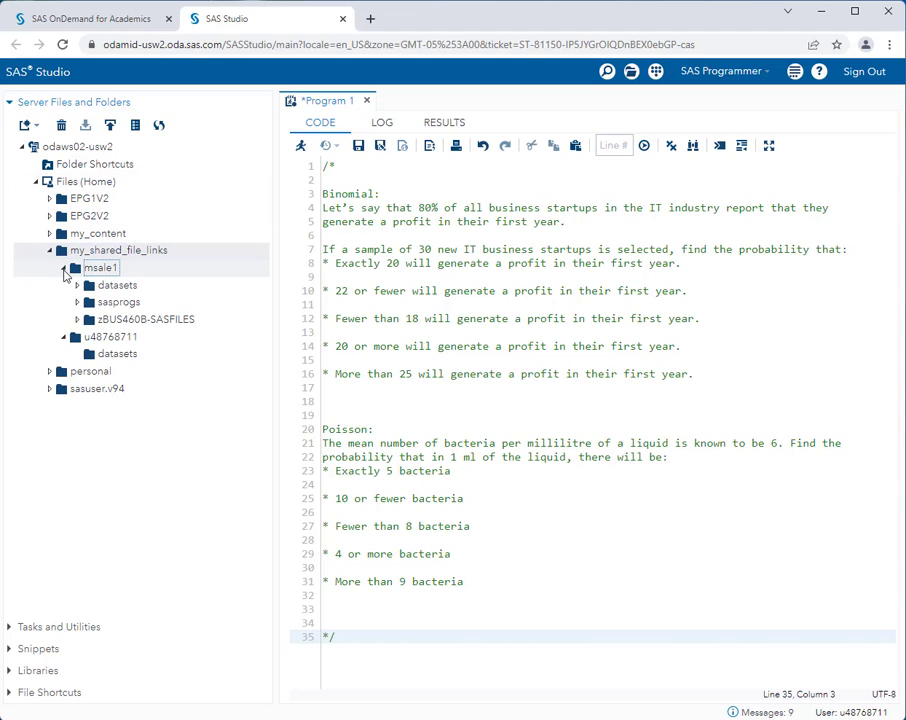
click(77, 302)
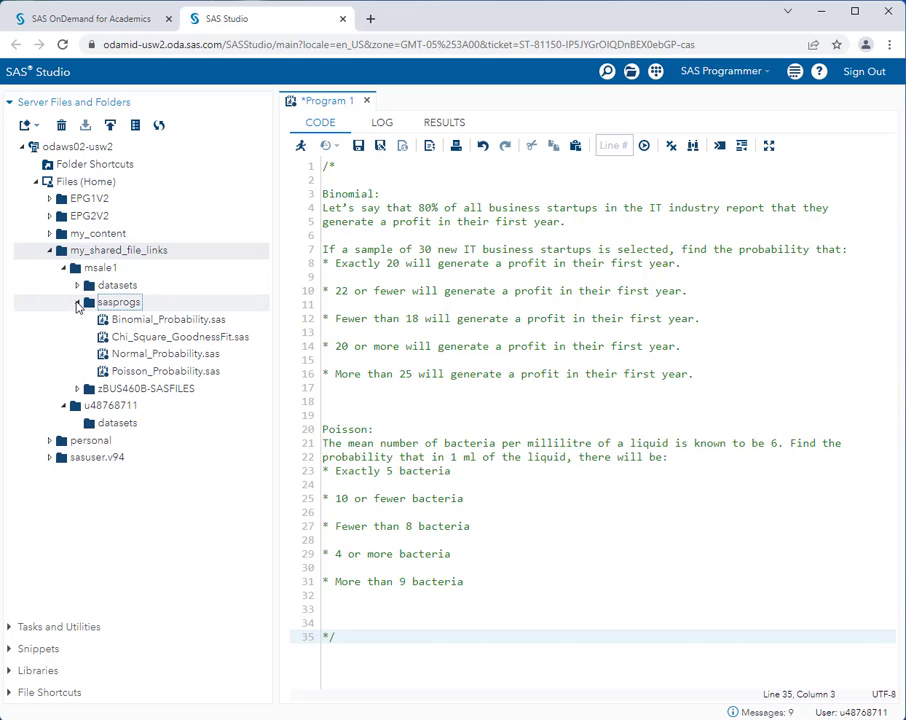
double_click(177, 320)
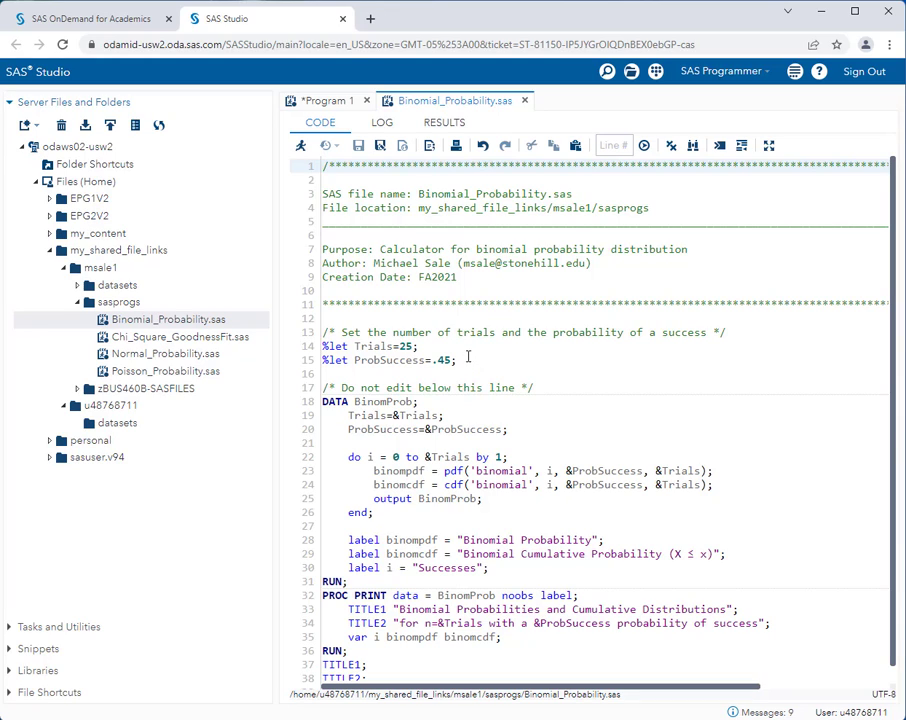
- Change the macro variables to Trials=30 and ProbSuccess=.8 and run the program
click(416, 346)
text(;)
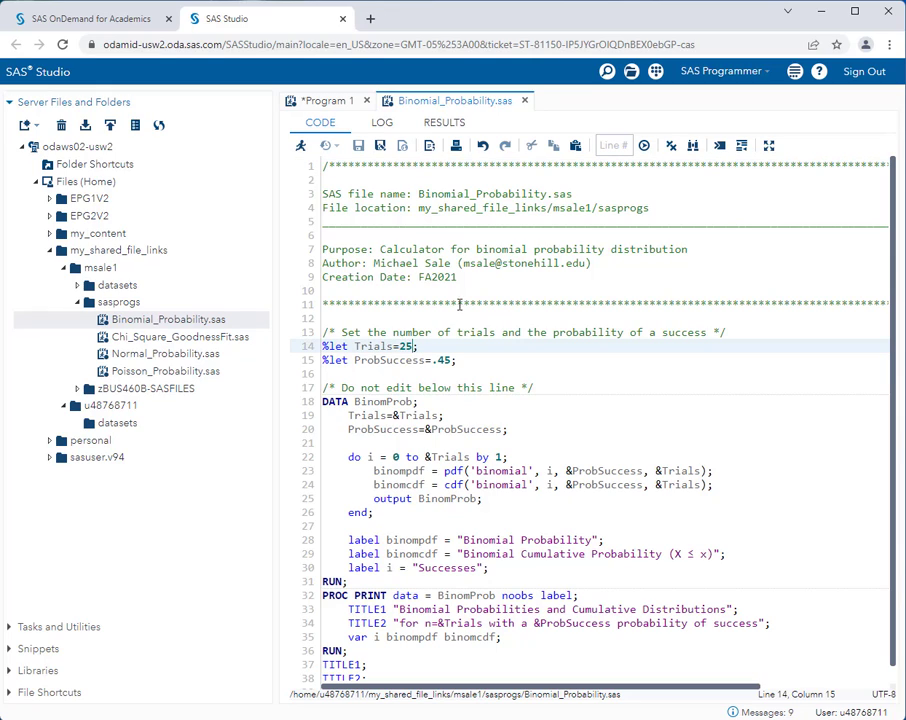
key(BackSpace)
key(BackSpace)
text(30)
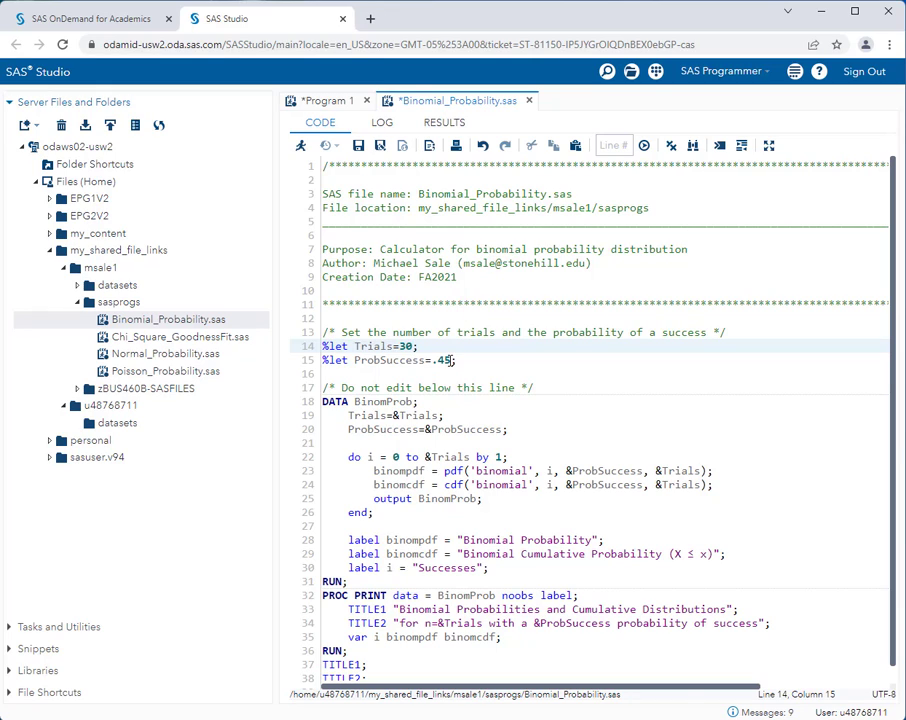
click(452, 360)
key(BackSpace)
key(BackSpace)
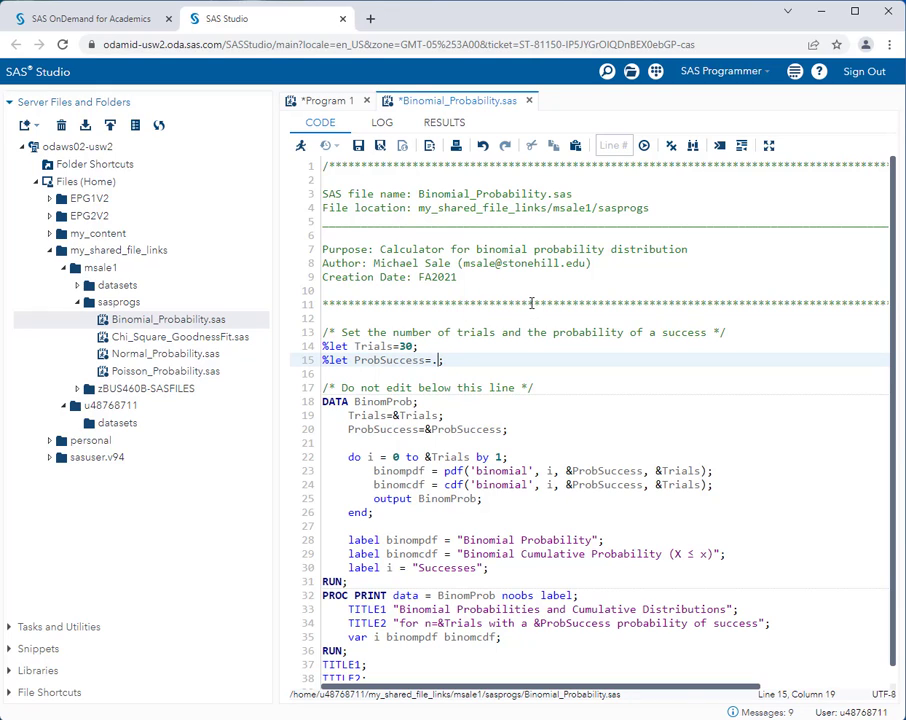
text(8)
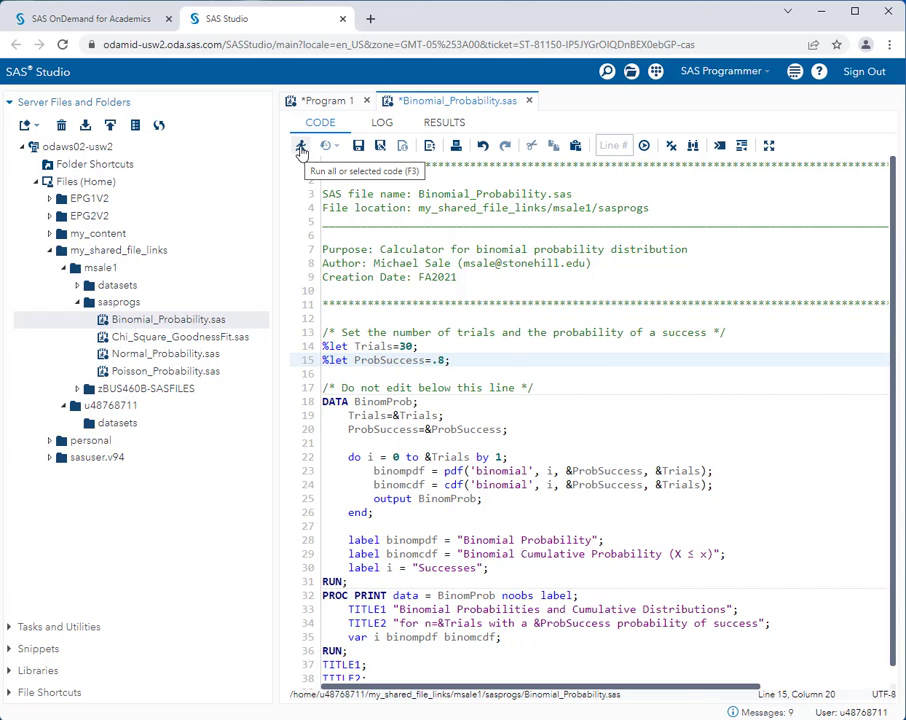
click(301, 148)
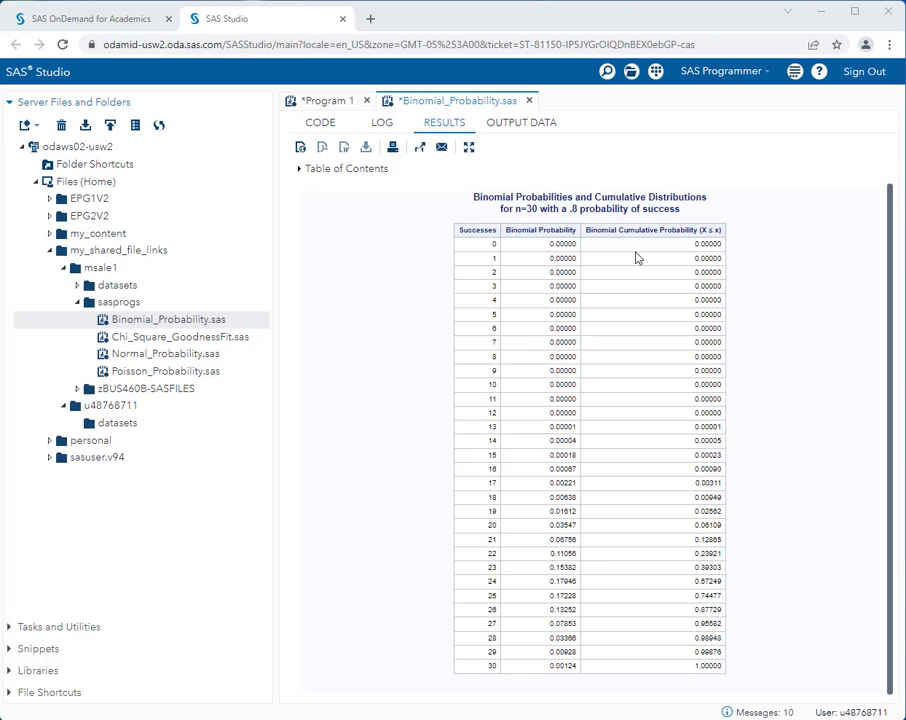
- Look at the Program 1 questions, then bring back the n=30, p=.8 binomial results table
click(343, 100)
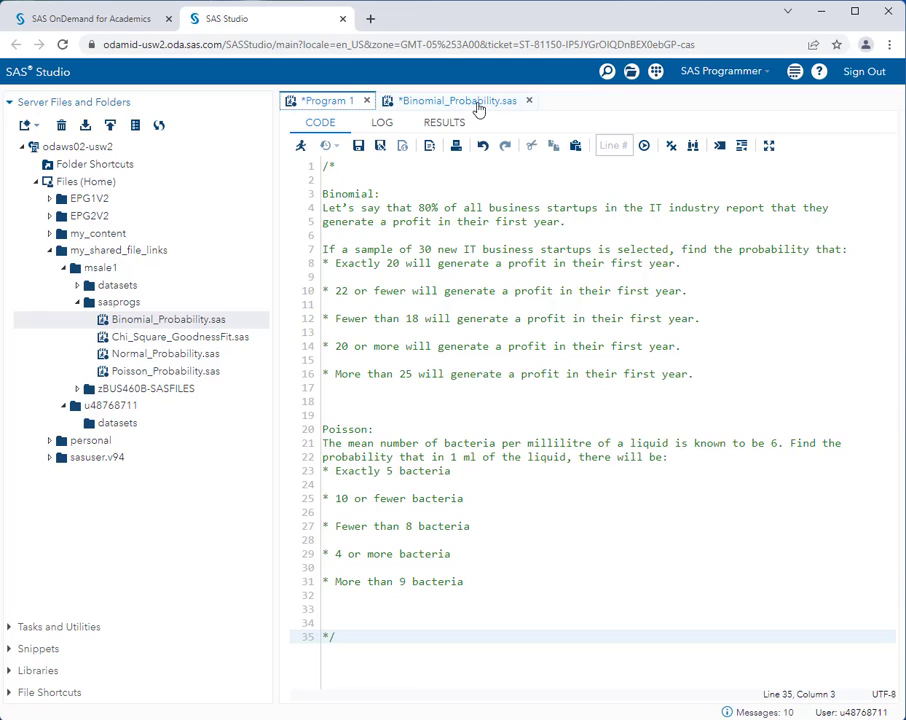
key(F3)
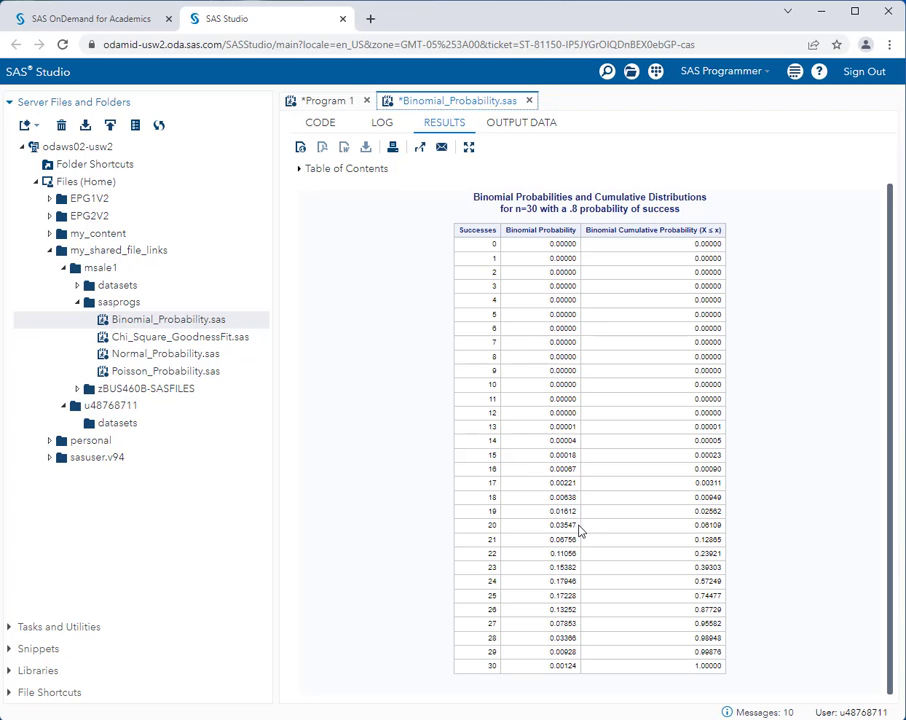
- Enter 0.035 under 'Exactly 20' in Program 1, checking it against the binomial results table
click(332, 101)
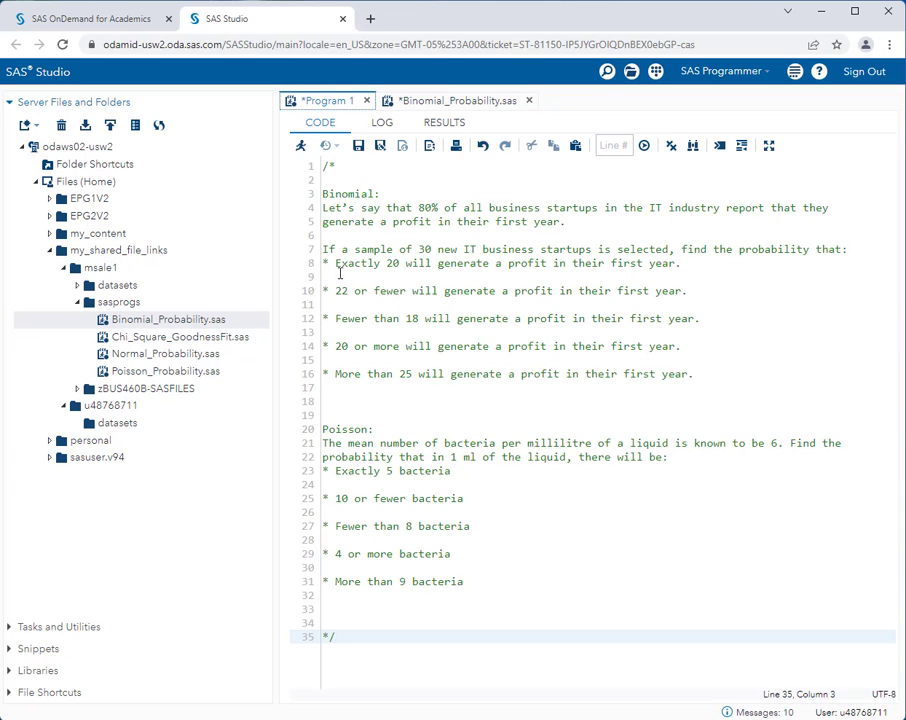
click(340, 276)
text(0.035)
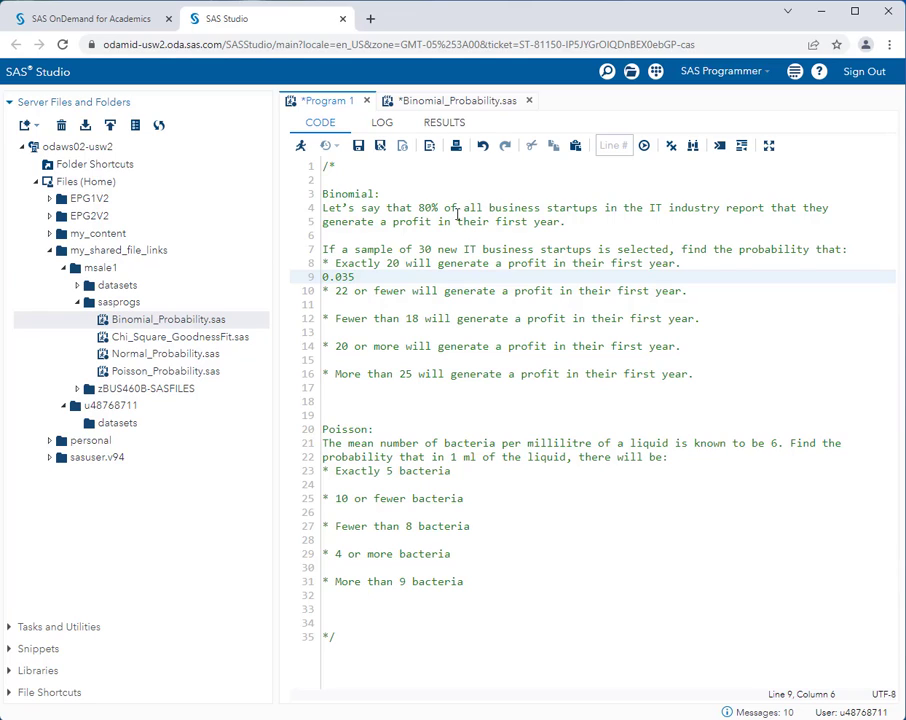
click(443, 122)
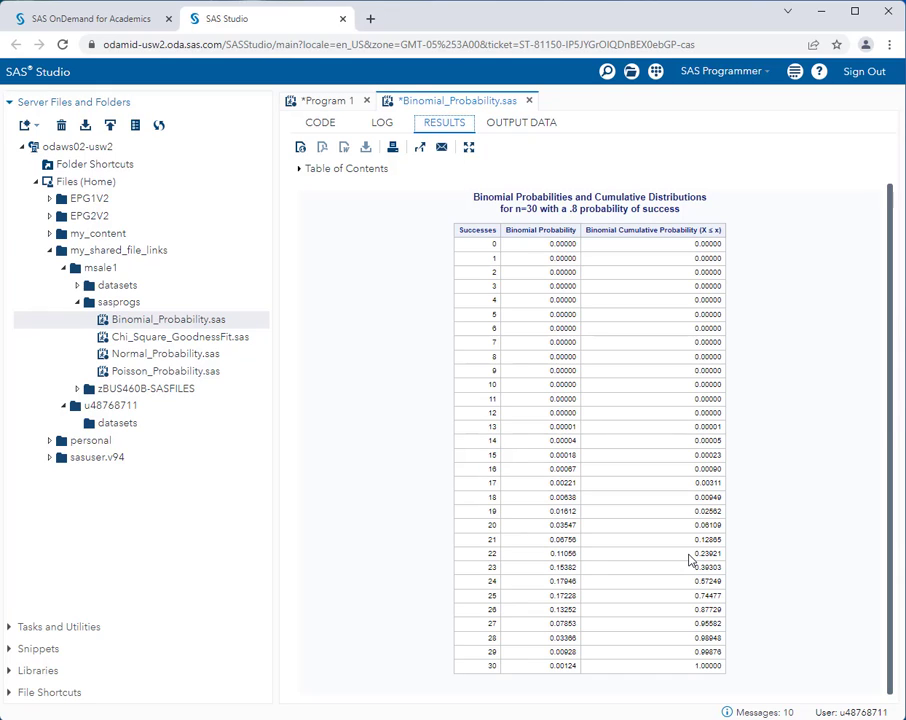
click(320, 101)
- Type 0.269 under the '22 or fewer' question and bring the binomial results back up
click(340, 305)
text(0.269)
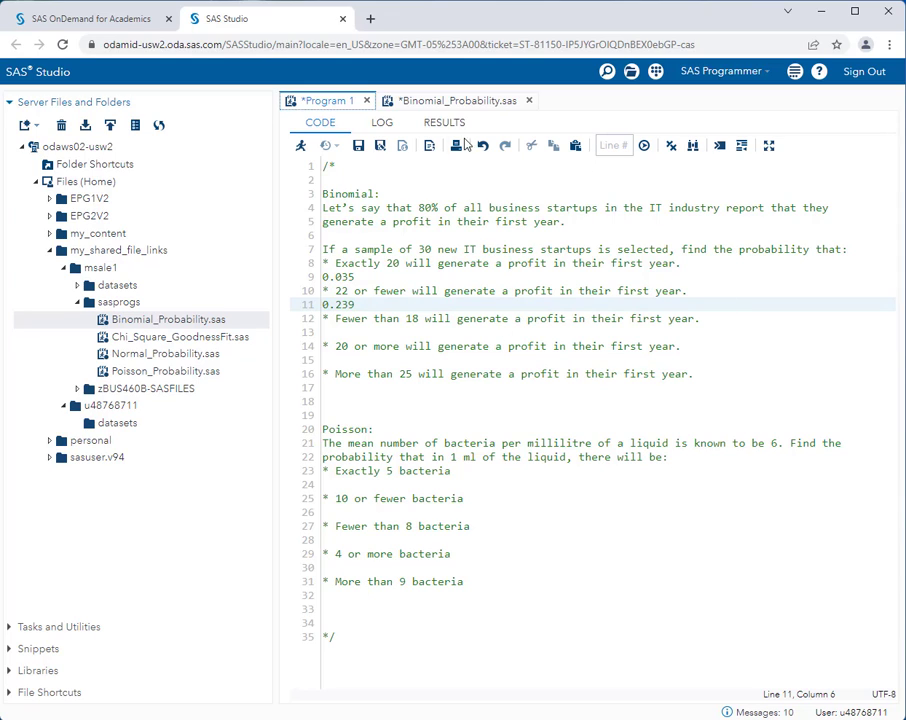
key(F3)
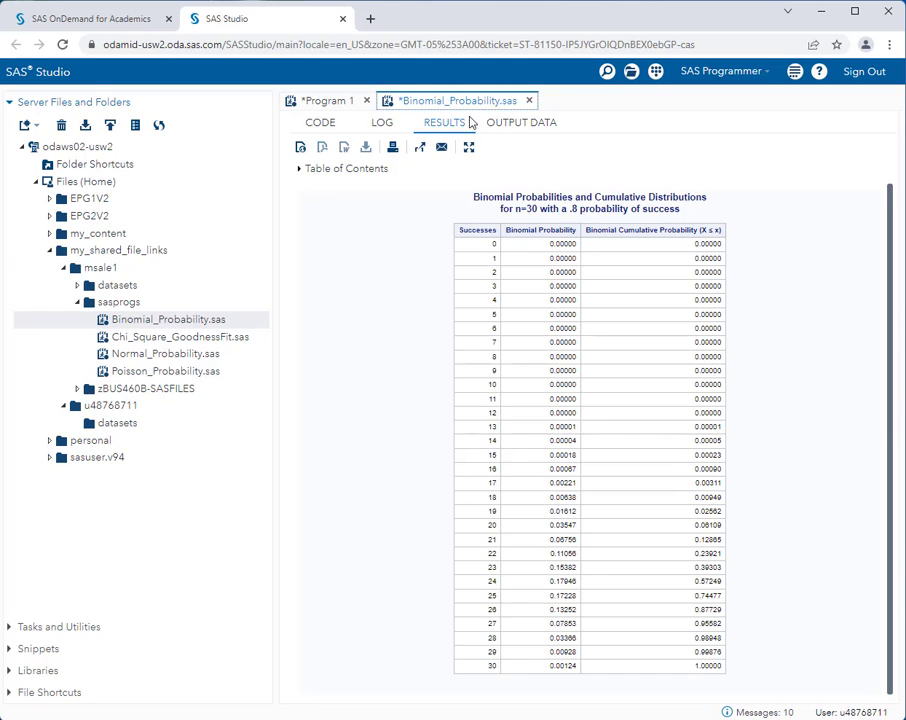
- Enter 0.003 under 'Fewer than 18' in Program 1, then check the binomial results table
click(340, 102)
click(352, 331)
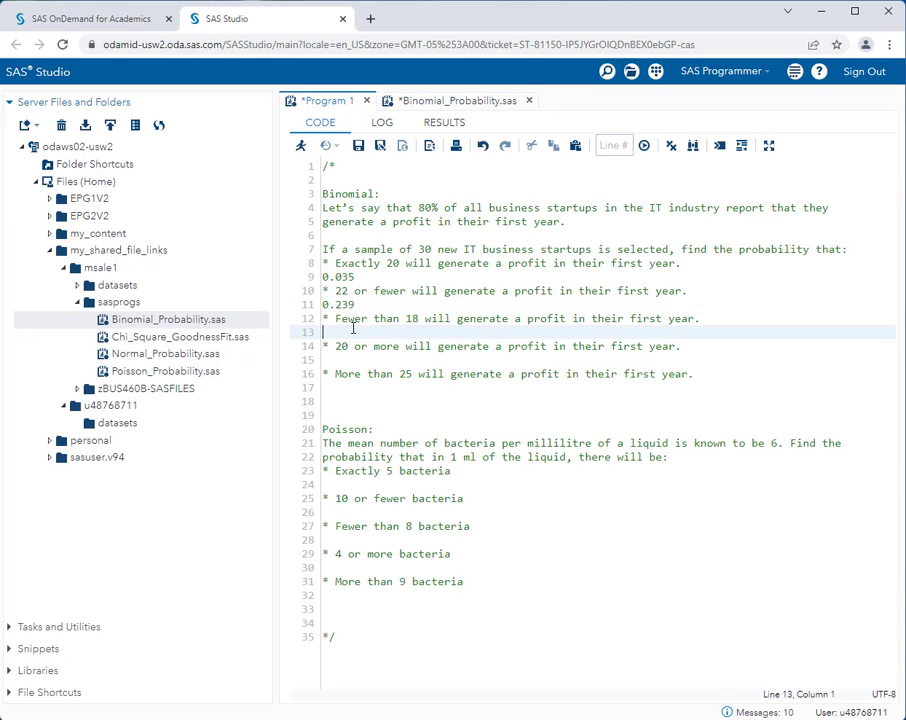
text(0.003)
click(476, 104)
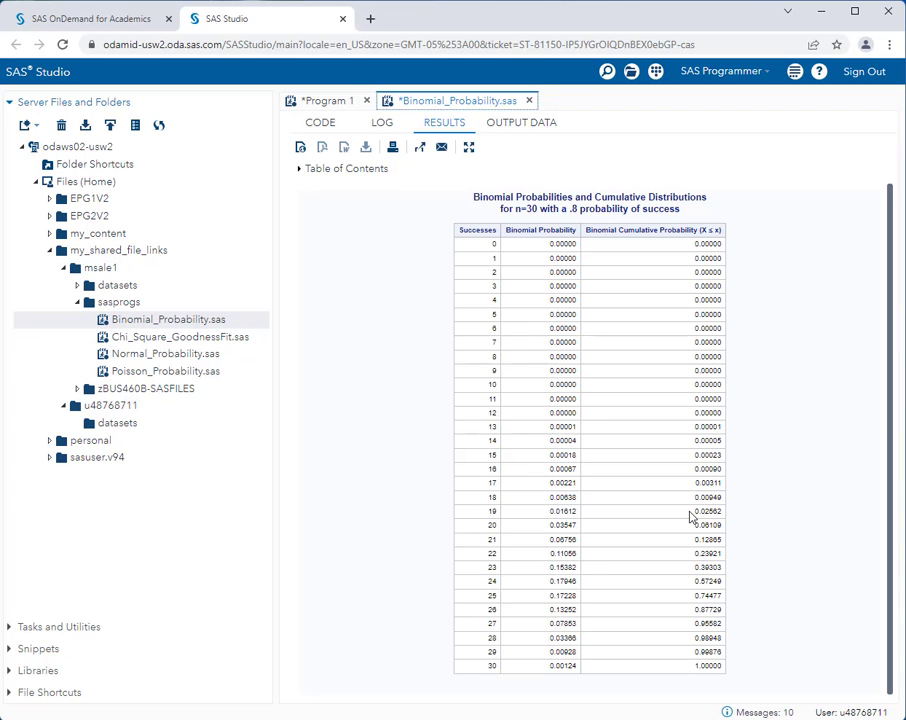
- Enter 0.974 under '20 or more', fixing the mistyped digits, then redisplay the results
click(330, 101)
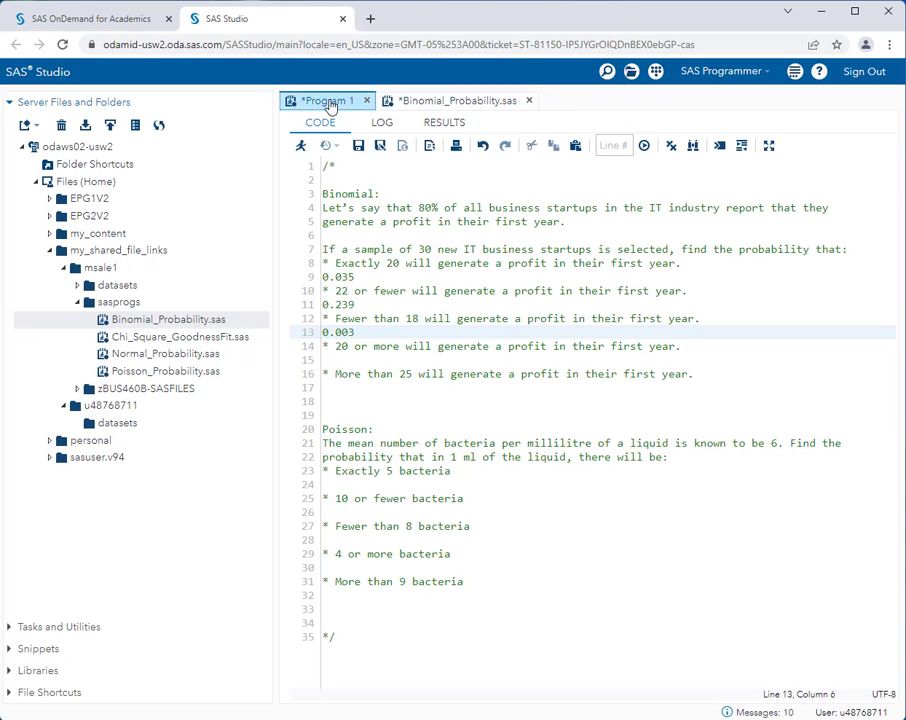
click(338, 357)
text(0.174)
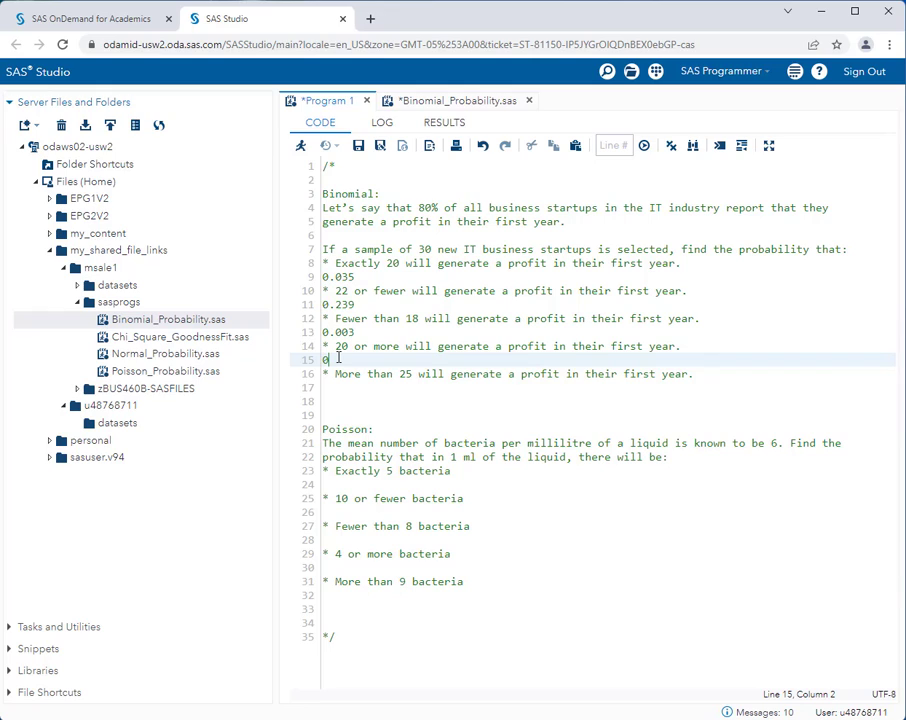
key(BackSpace)
key(BackSpace)
key(BackSpace)
text(974)
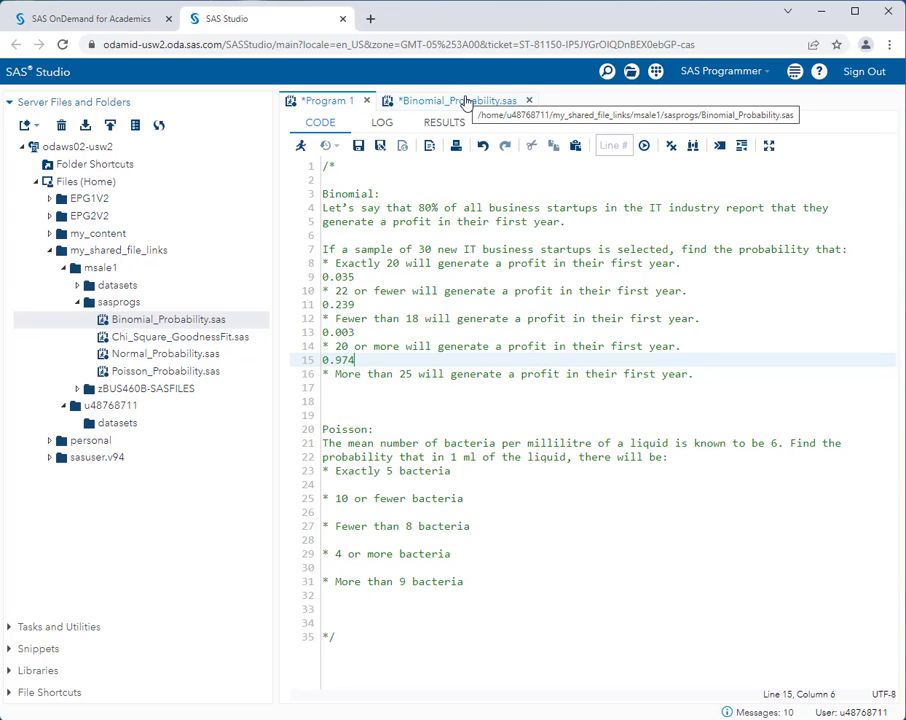
key(F3)
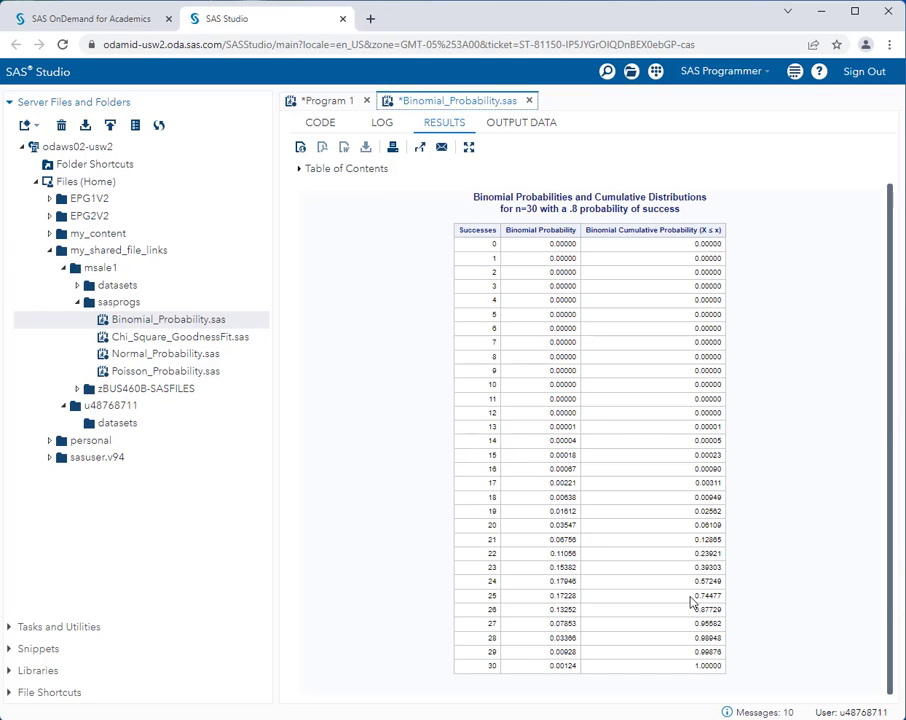
- Type 0.255 under the 'More than 25' question in Program 1
click(328, 103)
click(345, 385)
text(0.255)
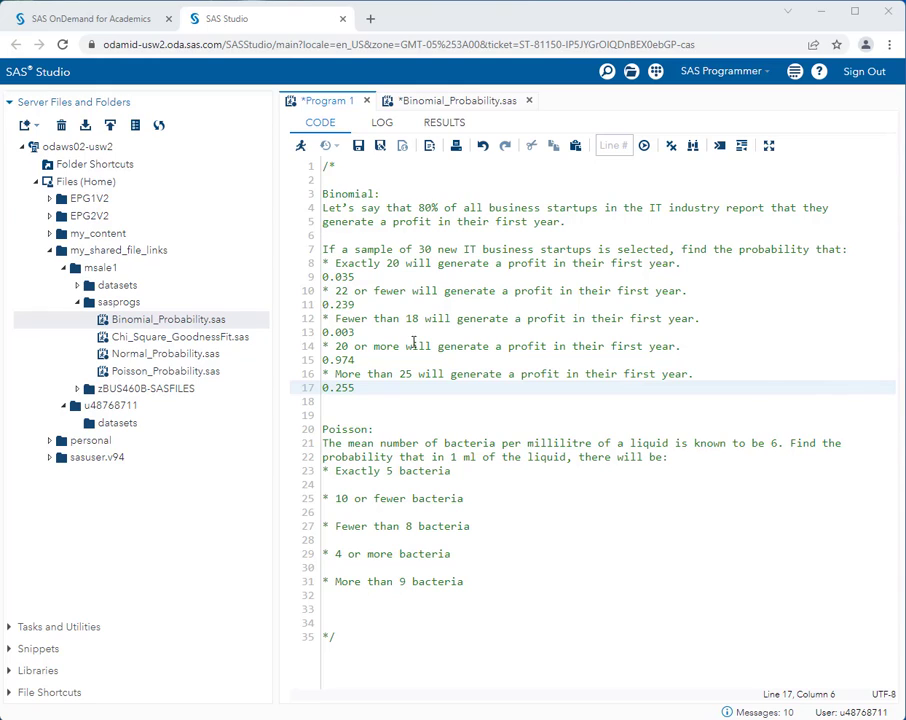
- Open Poisson_Probability.sas, confirm Lambda=6 on line 15, and run it
double_click(147, 373)
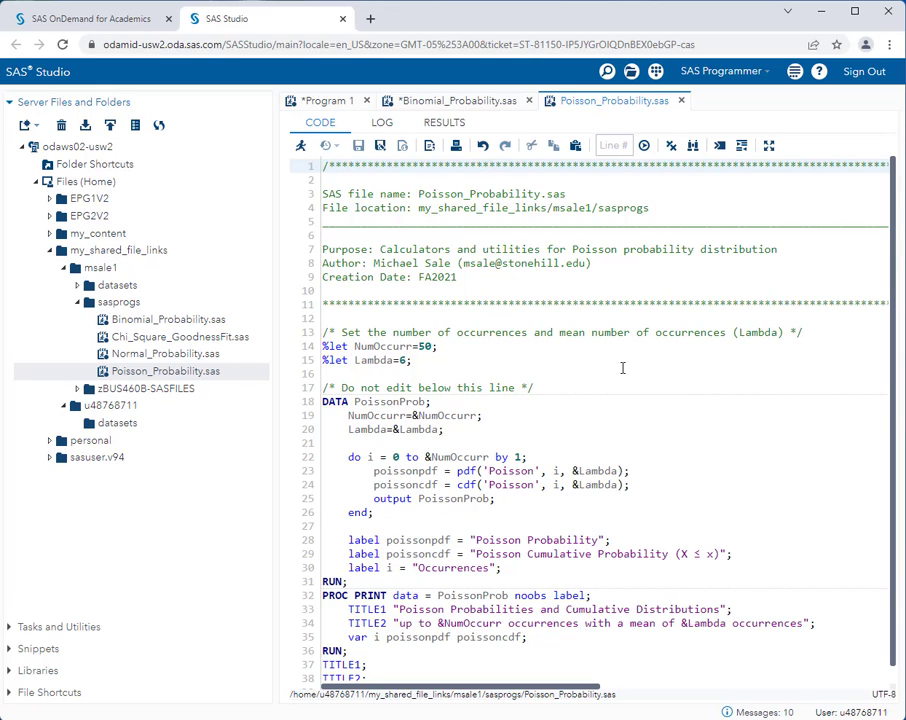
click(428, 362)
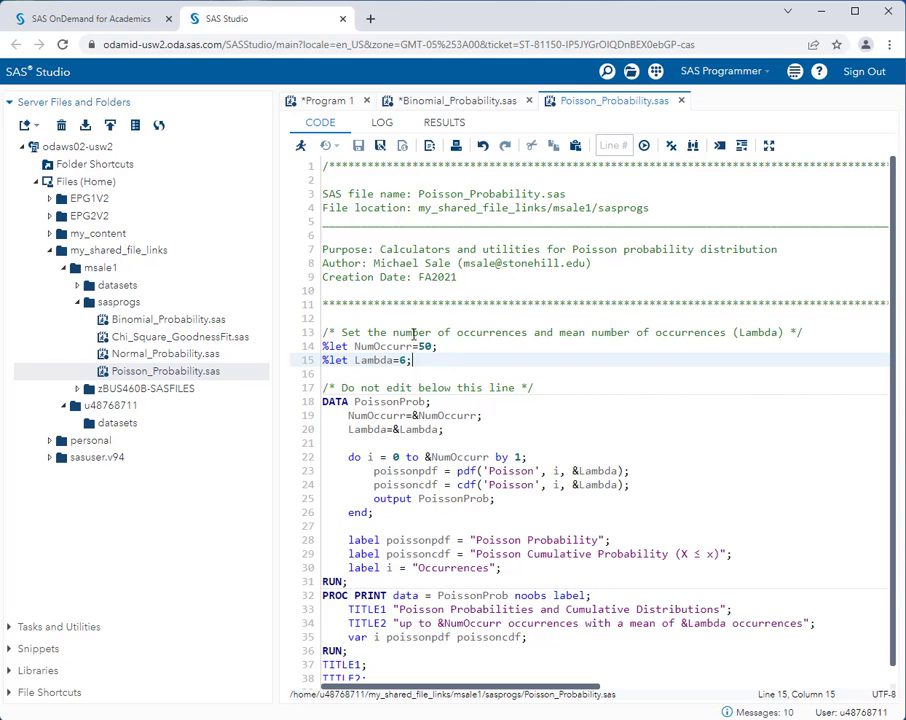
click(331, 102)
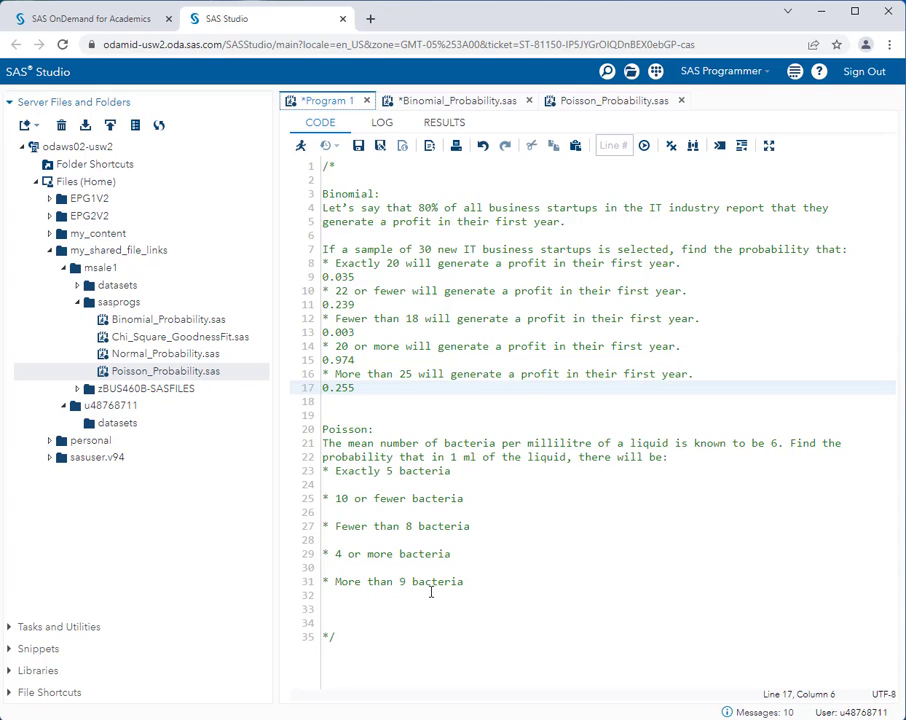
click(653, 106)
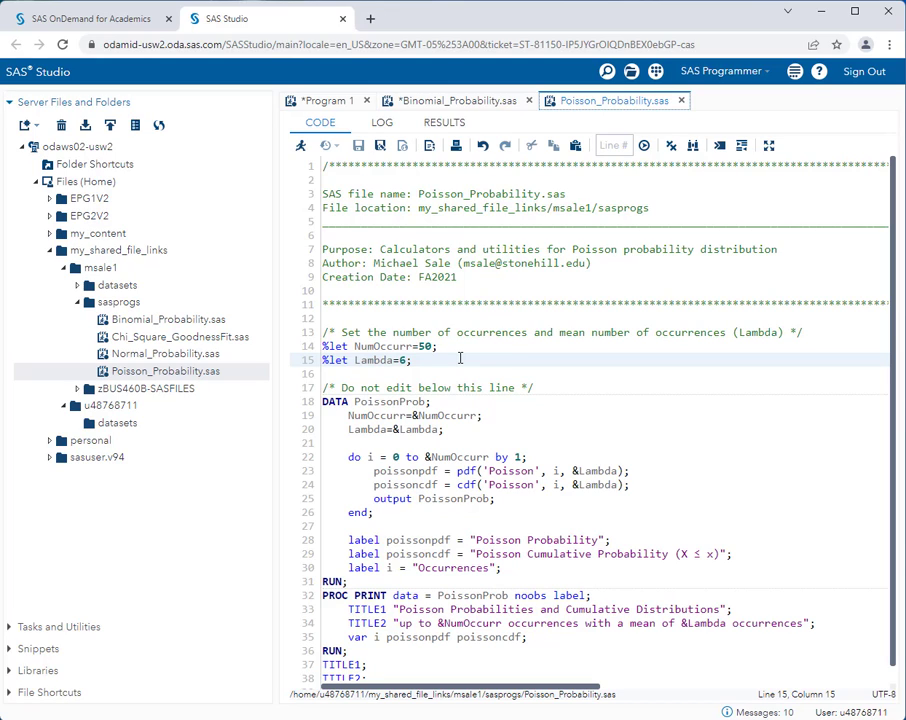
click(299, 147)
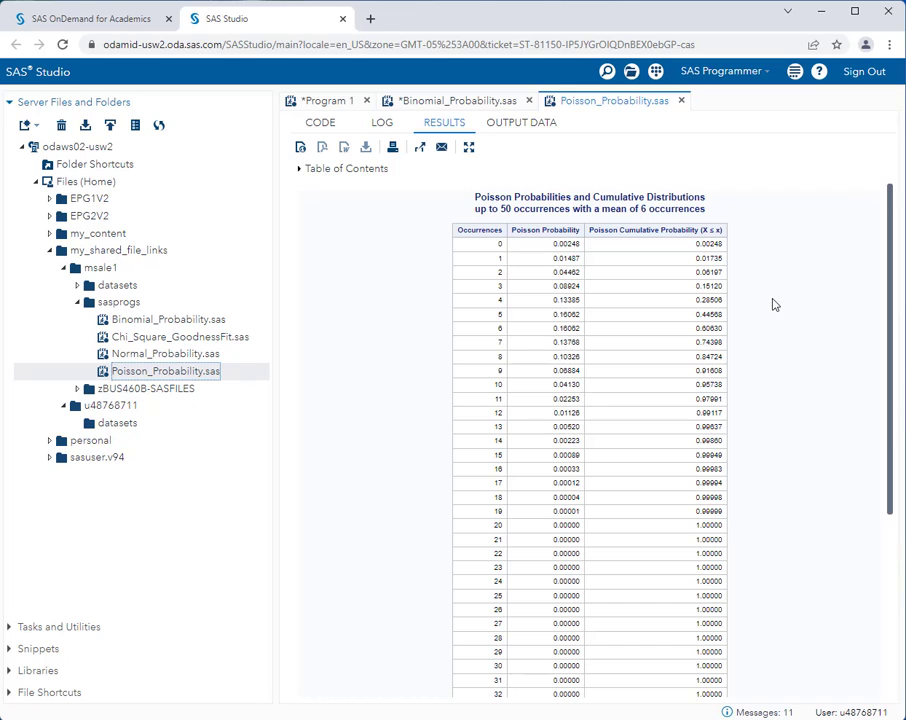
- Look up the Poisson table and enter 0.161 under 'Exactly 5 bacteria' in Program 1
click(332, 102)
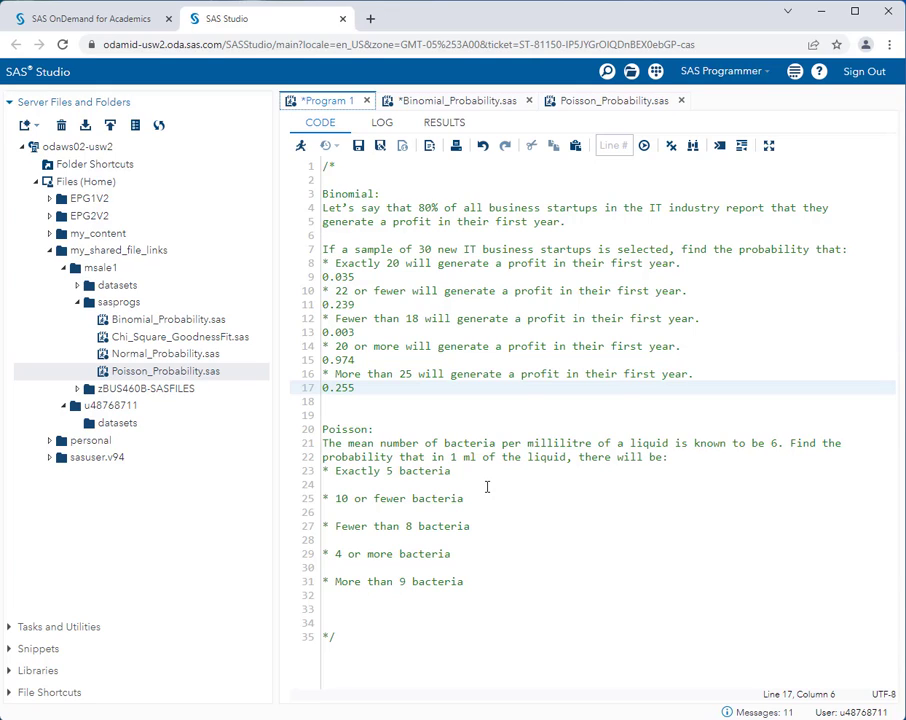
click(428, 483)
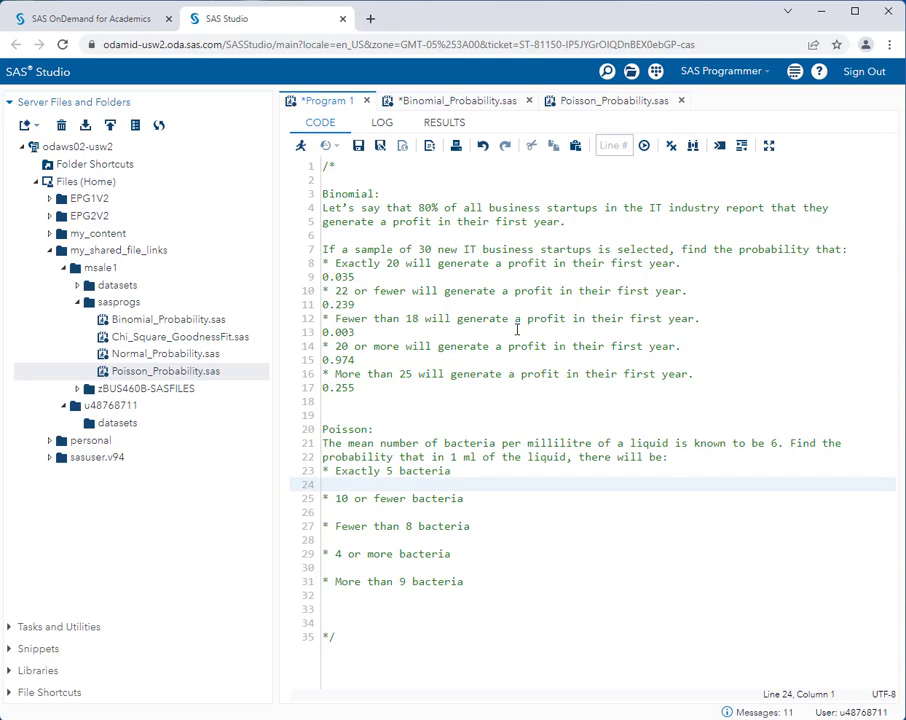
click(601, 101)
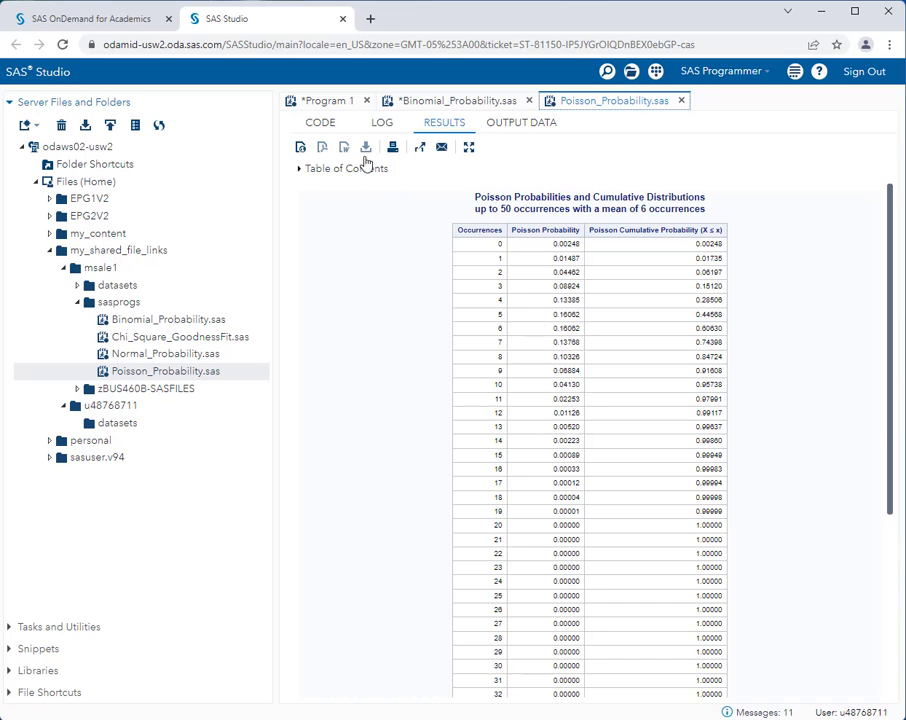
click(328, 102)
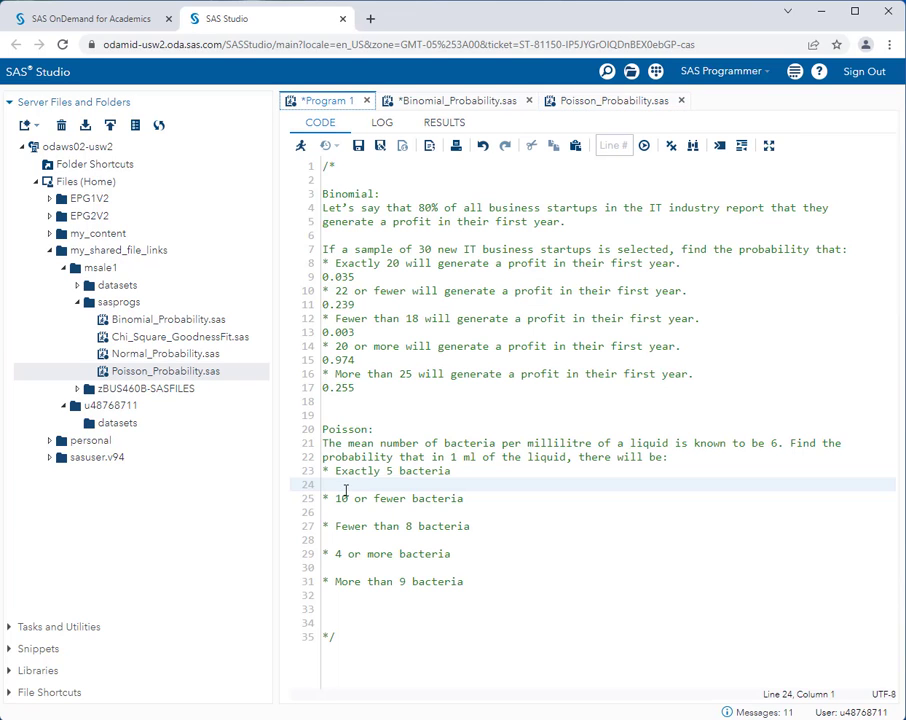
text(0.161)
- Enter 0.957 under '10 or fewer bacteria' after checking the Poisson table
click(630, 103)
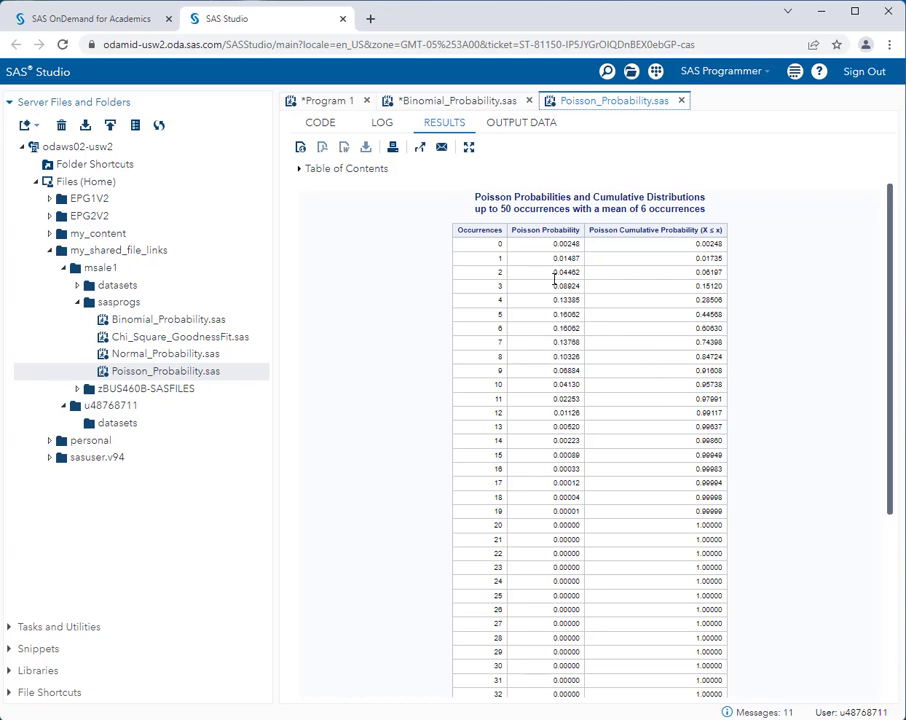
click(322, 101)
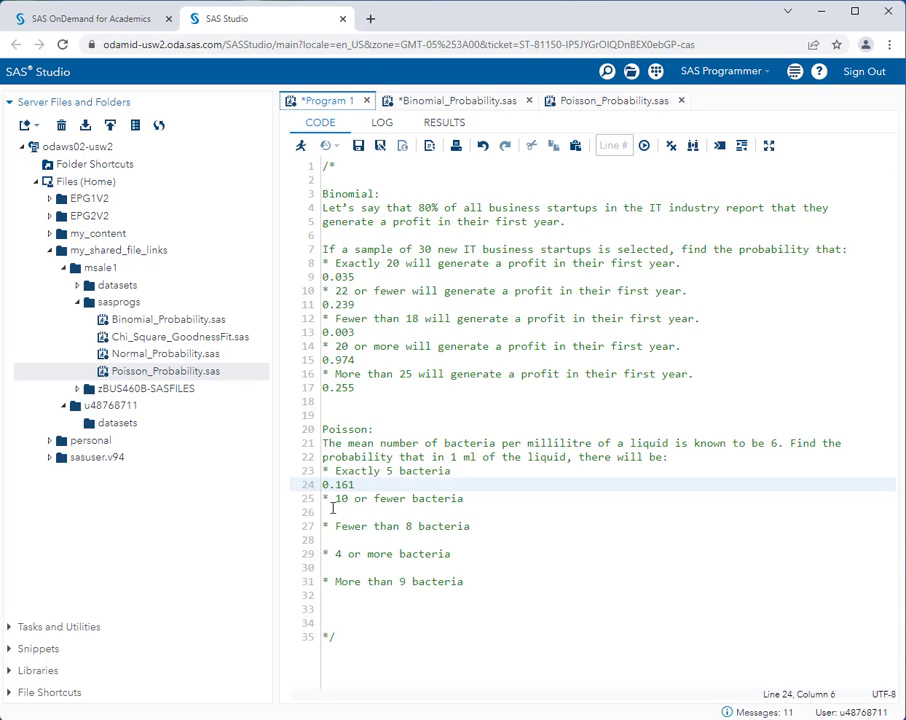
click(332, 511)
text(0.95)
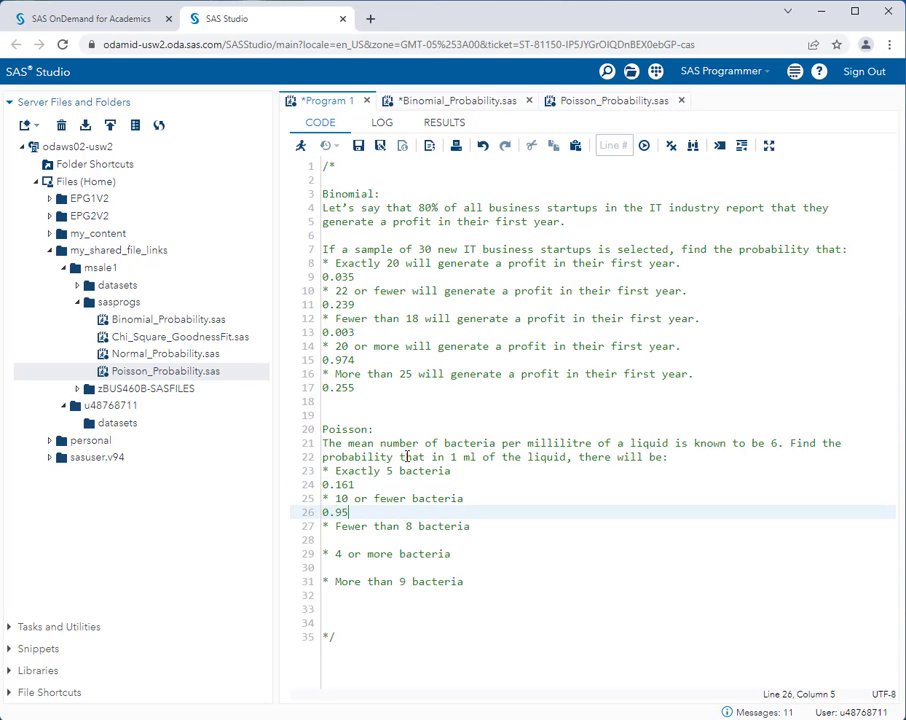
text(7)
- Enter 0.744 under 'Fewer than 8 bacteria' in Program 1, read from the Poisson Results table
click(369, 539)
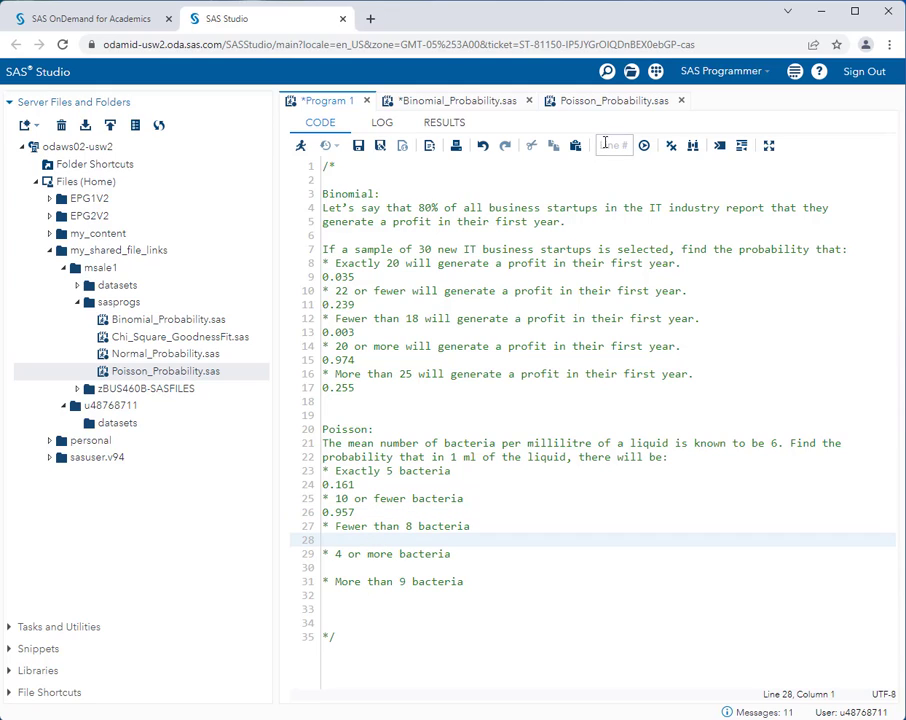
click(614, 101)
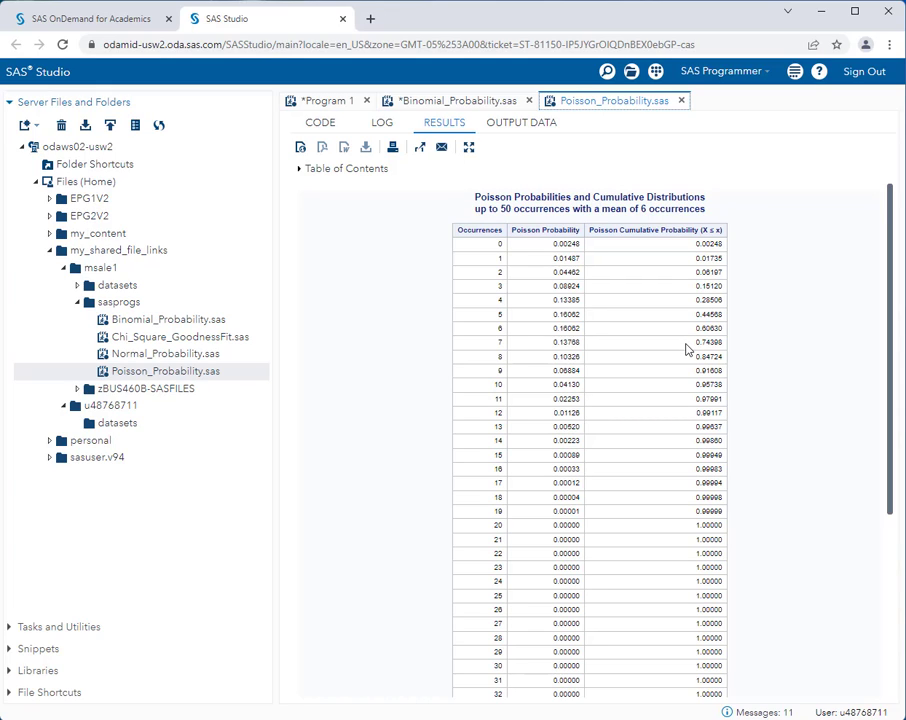
click(330, 102)
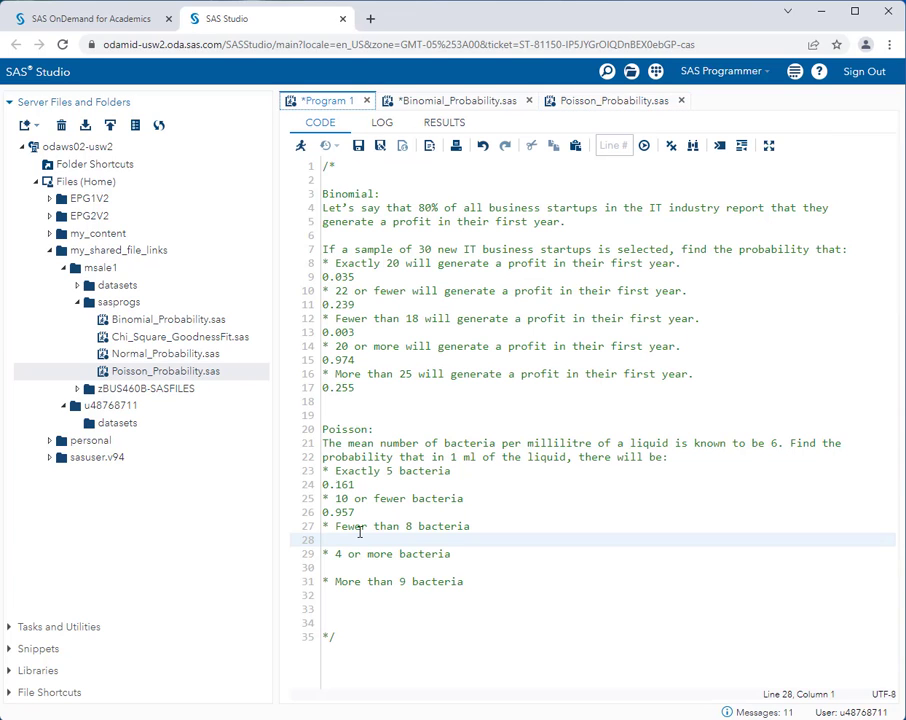
text(0.744)
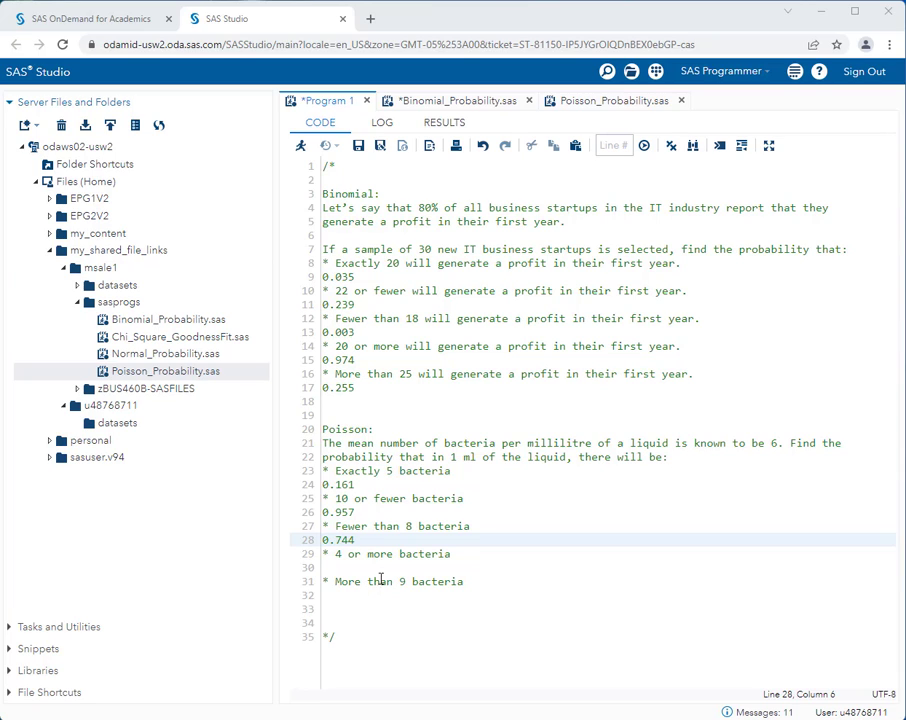
click(591, 110)
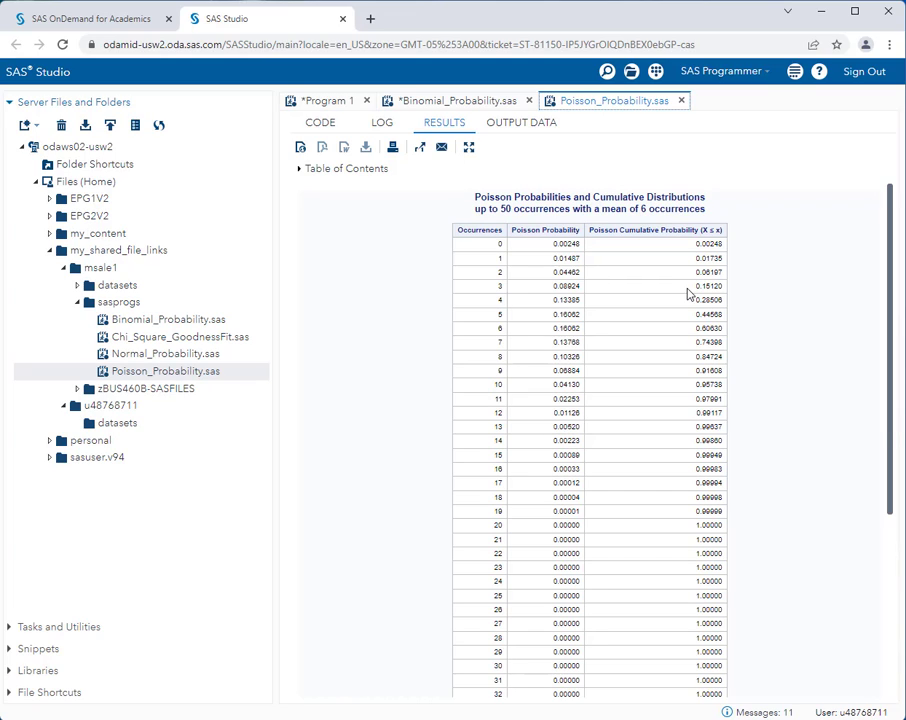
- Enter 0.849 under the '4 or more bacteria' question in Program 1
click(315, 103)
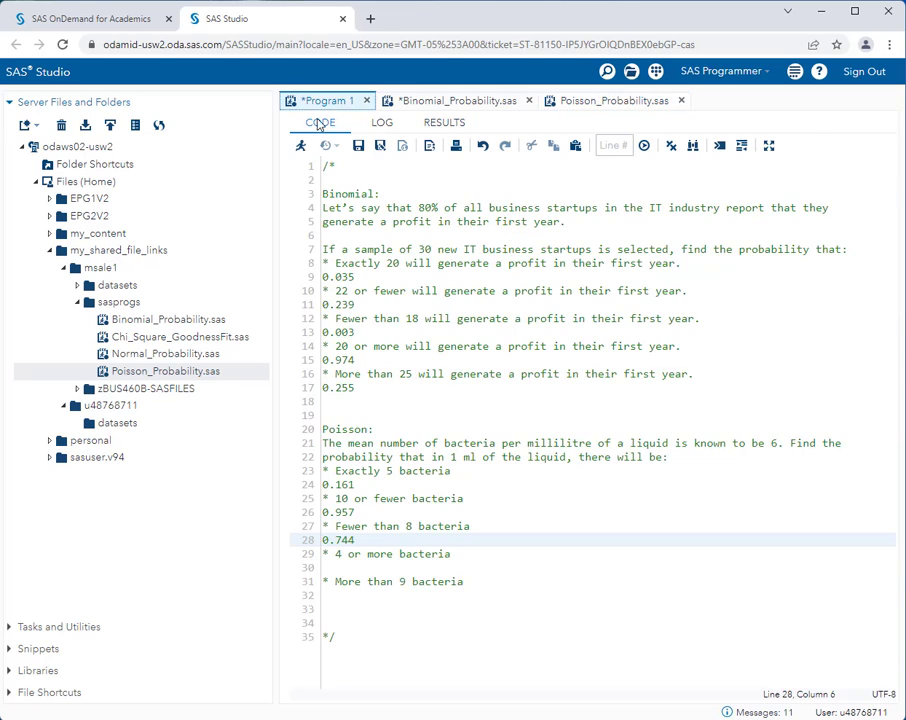
key(Down)
key(Down)
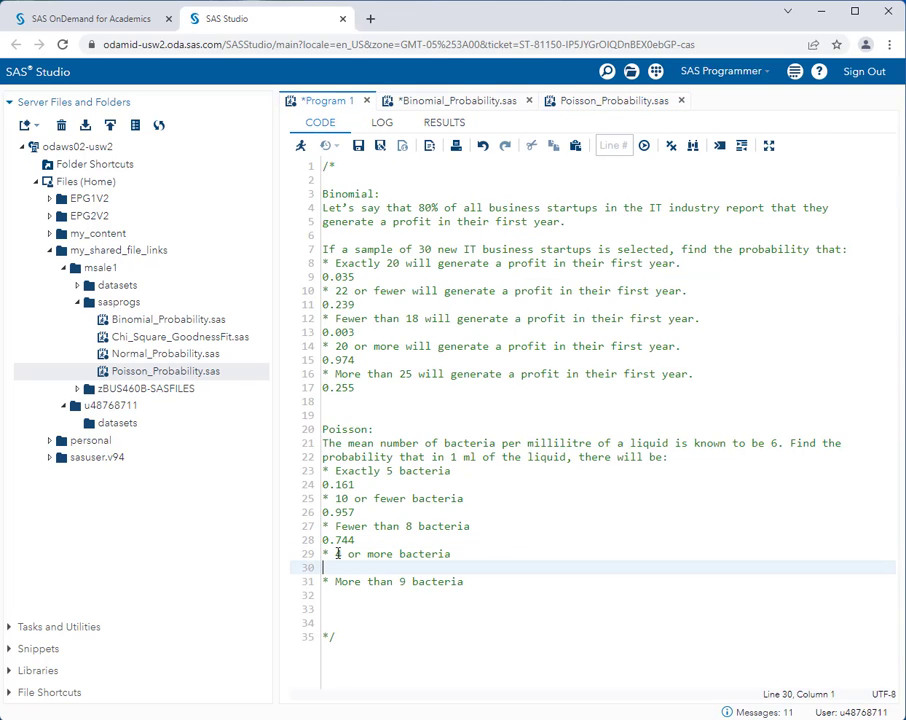
text(0.849)
- Look up the Poisson table and enter 0.084 under 'More than 9' bacteria
click(606, 108)
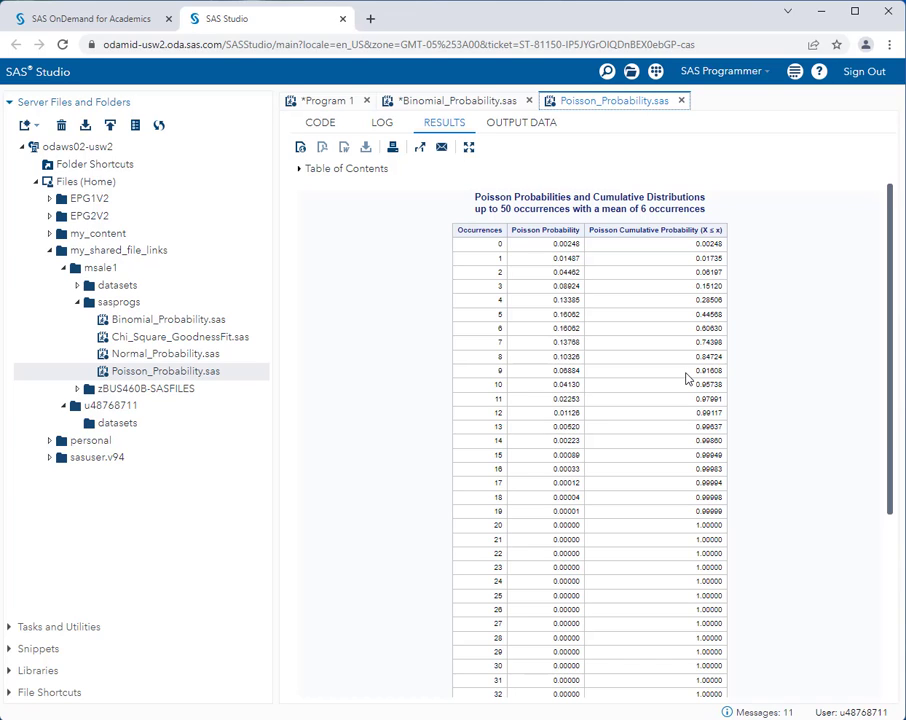
click(330, 101)
click(350, 594)
text(0.084)
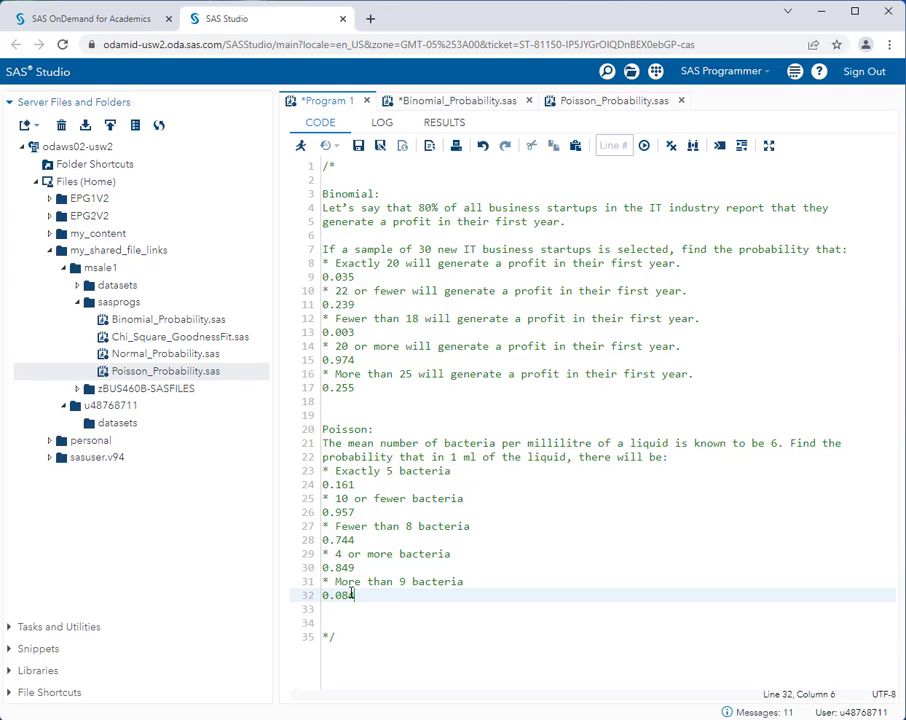